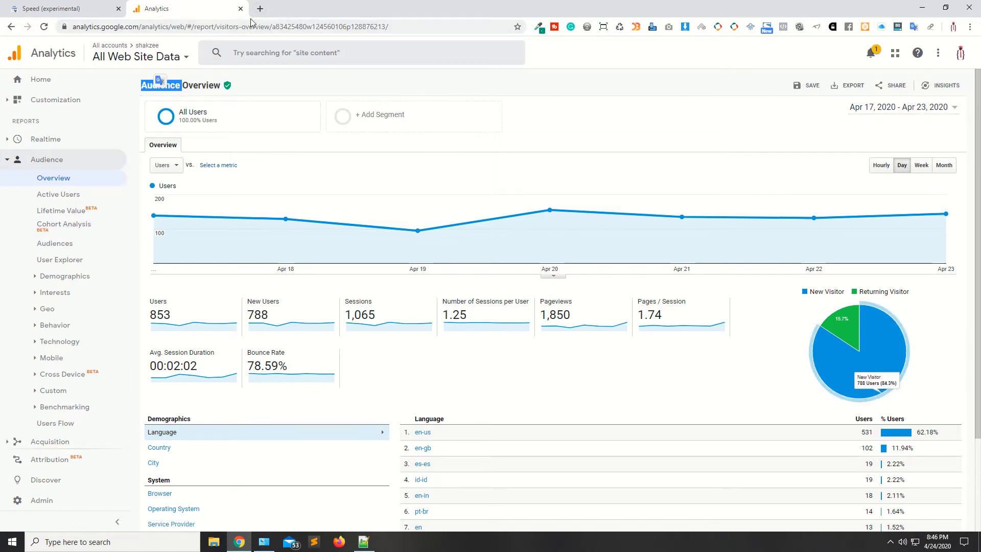
Open Google Analytics from a Google search for "analytics" in a new tab and close the older Analytics tab.
left_click(260, 9)
type("google.com")
key("Return")
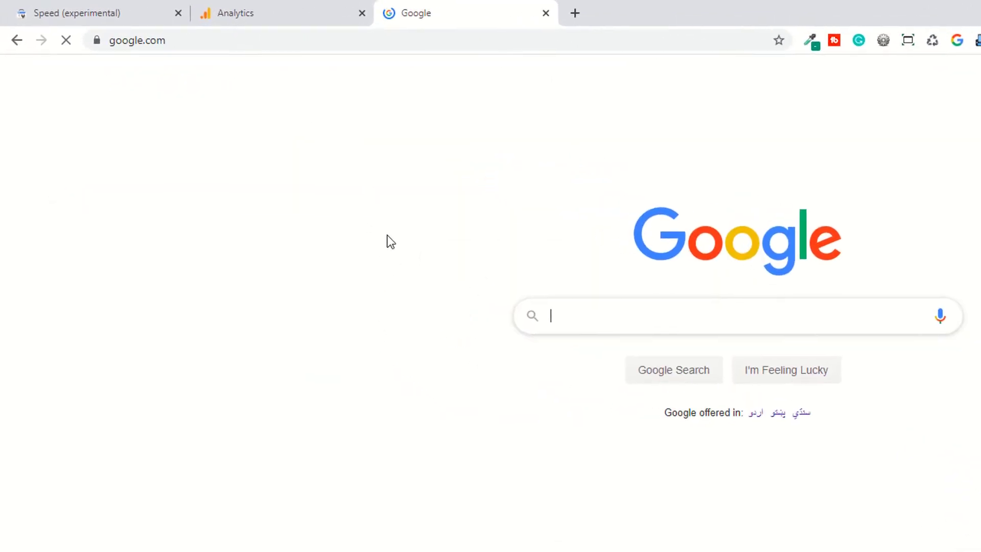
type("ana")
left_click(543, 343)
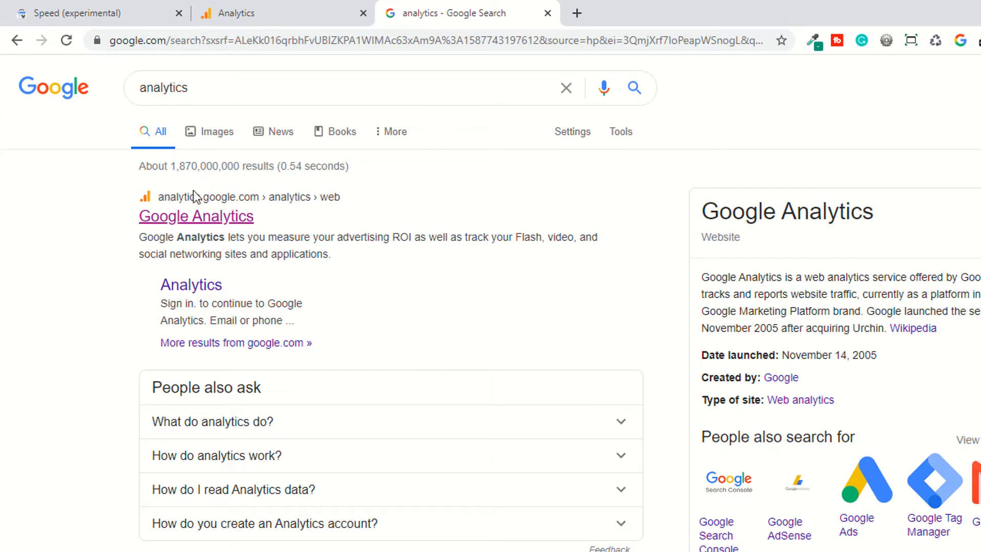
left_click(213, 223)
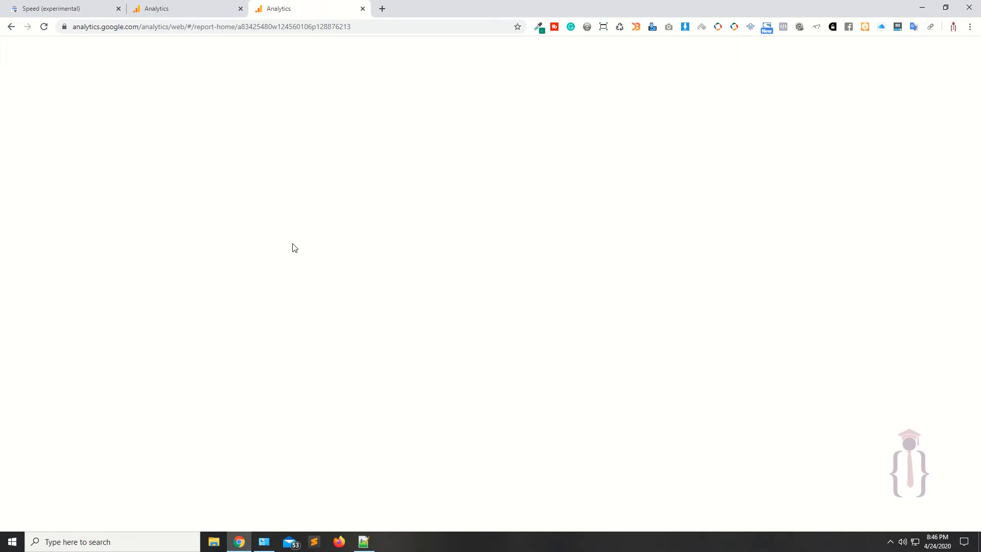
left_click(194, 5)
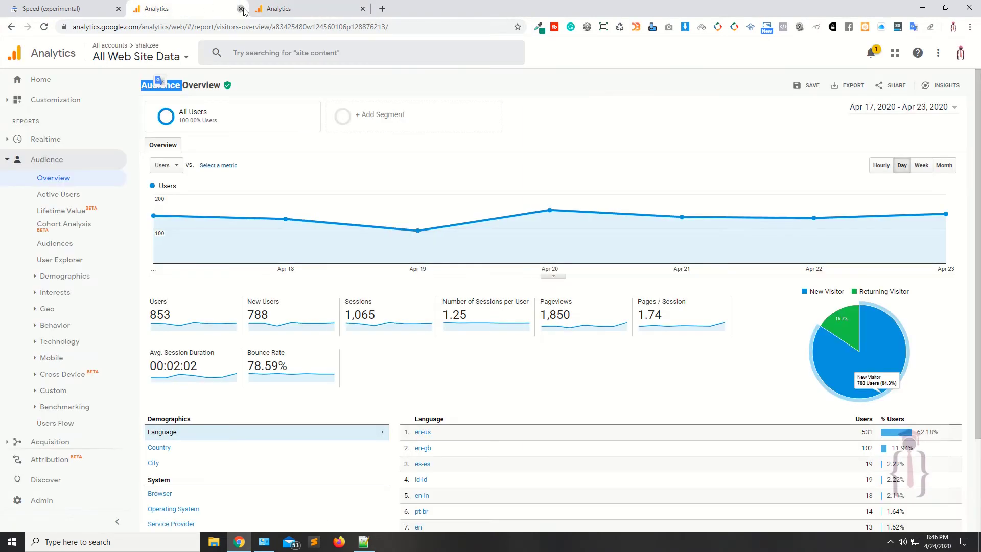
left_click(240, 8)
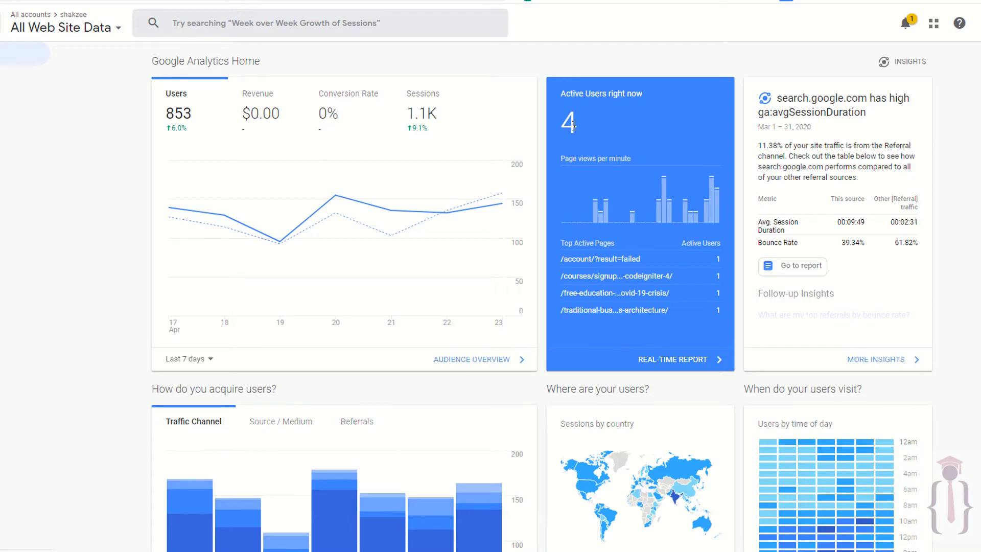
Review the Google Analytics Home dashboard cards on users, acquisition, location and visit times.
scroll(358, 256, "down", 5)
scroll(266, 286, "up", 5)
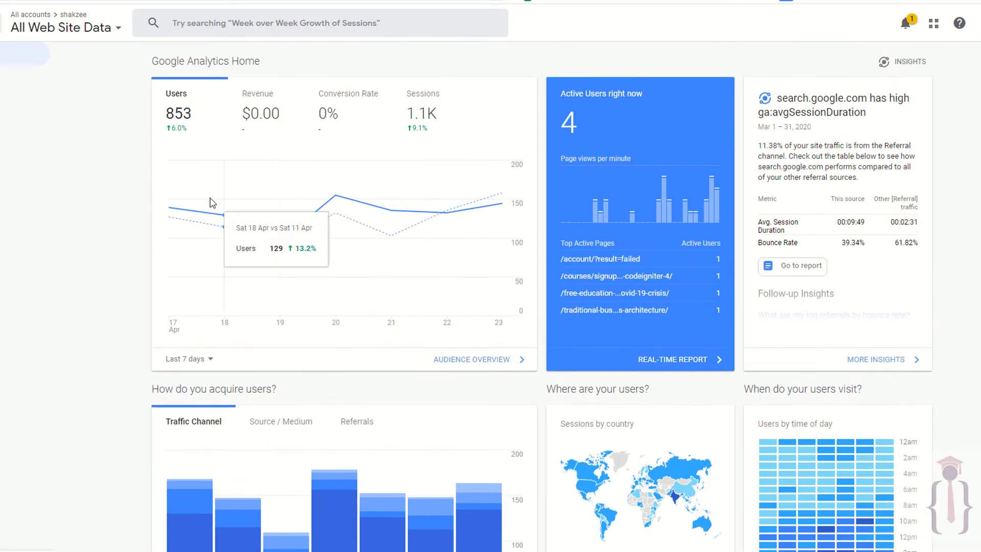
scroll(546, 407, "down", 5)
scroll(525, 229, "down", 10)
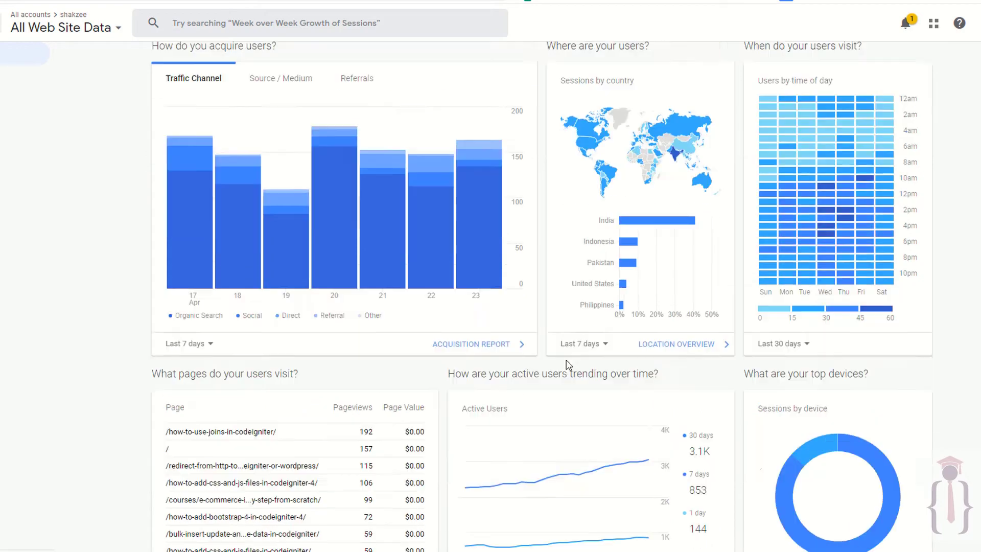
scroll(568, 365, "up", 15)
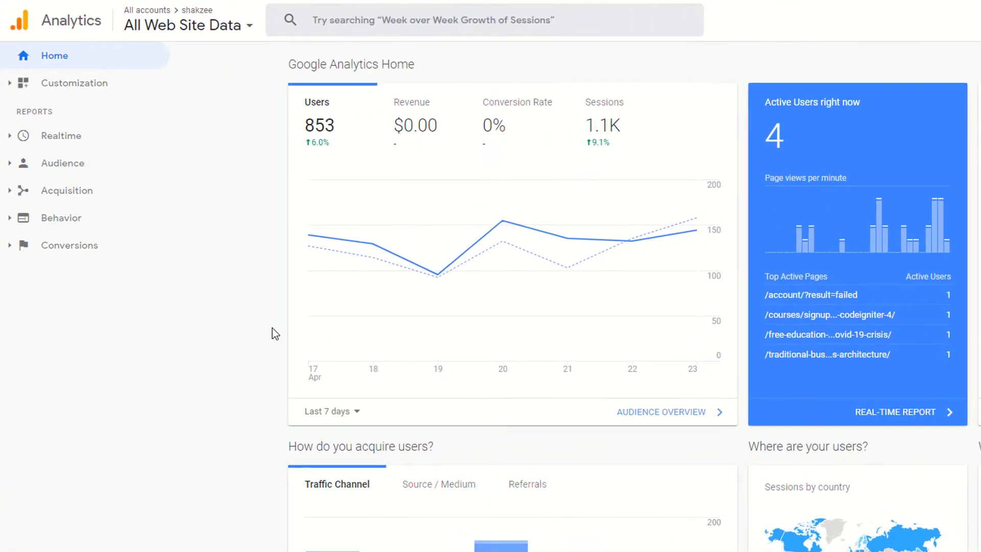
Open the Audience Overview report, review its key metrics, and break users down by country and by city.
left_click(57, 169)
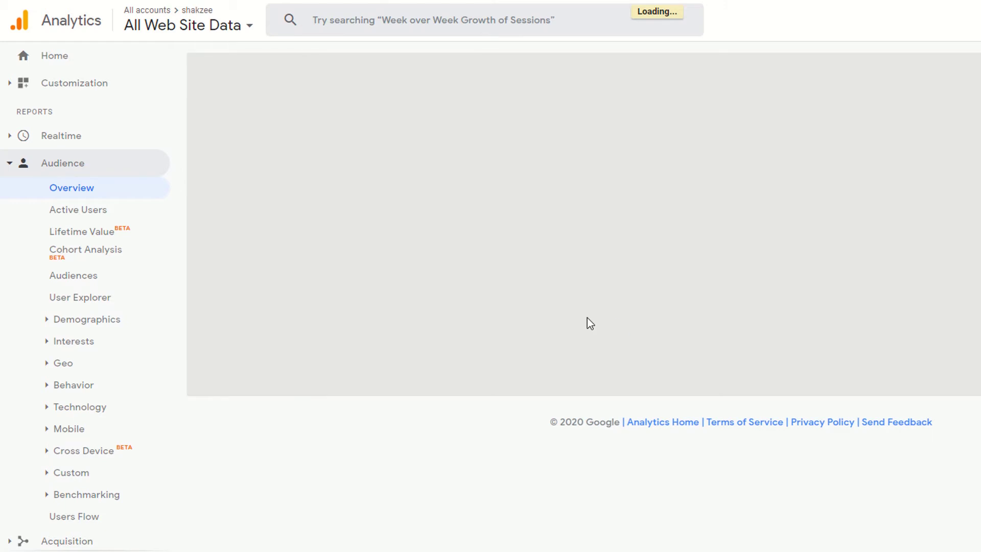
scroll(593, 311, "down", 3)
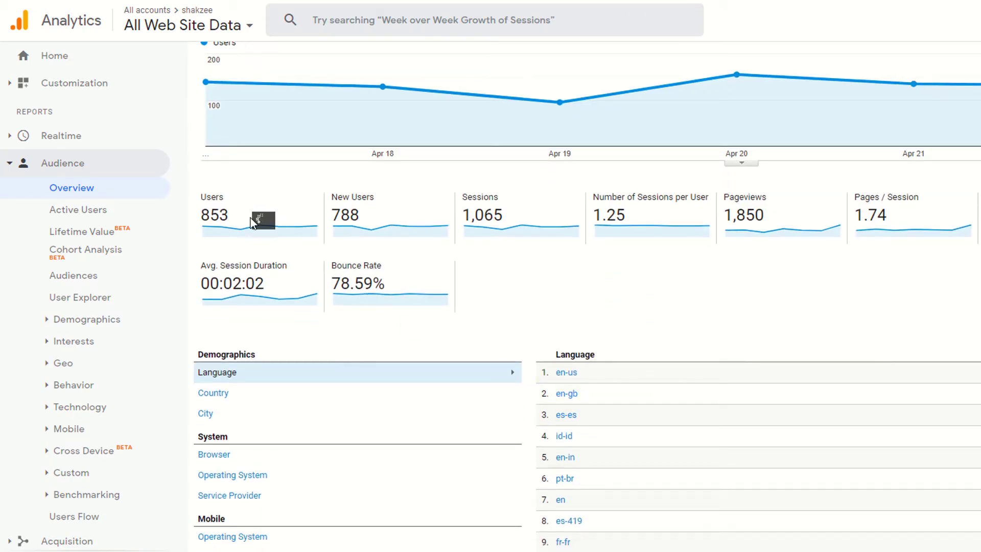
mouse_move(258, 215)
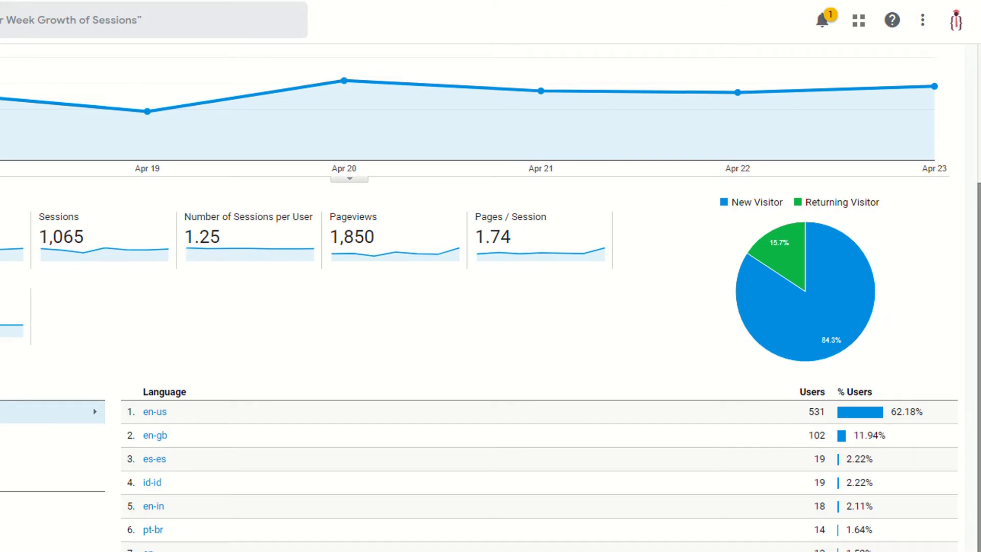
mouse_move(777, 323)
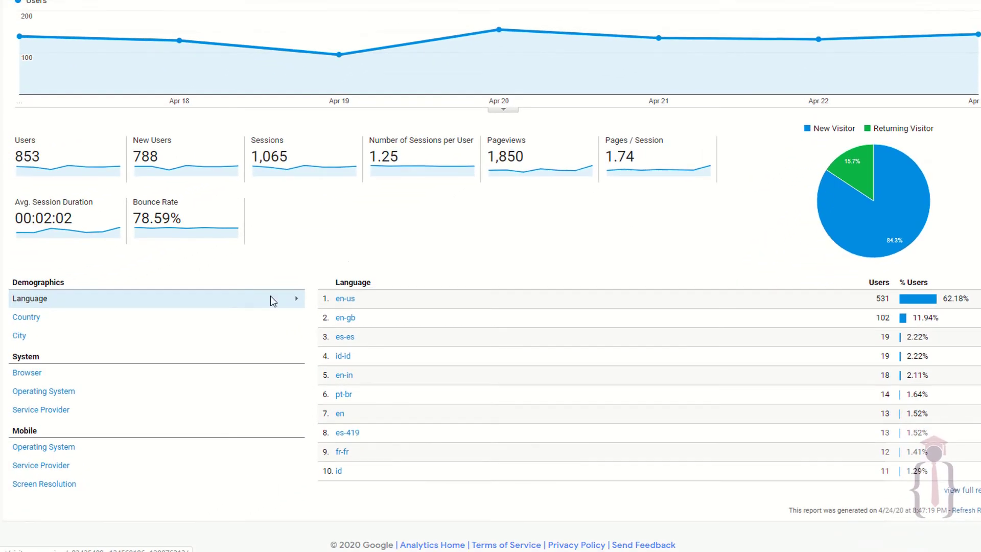
left_click(28, 320)
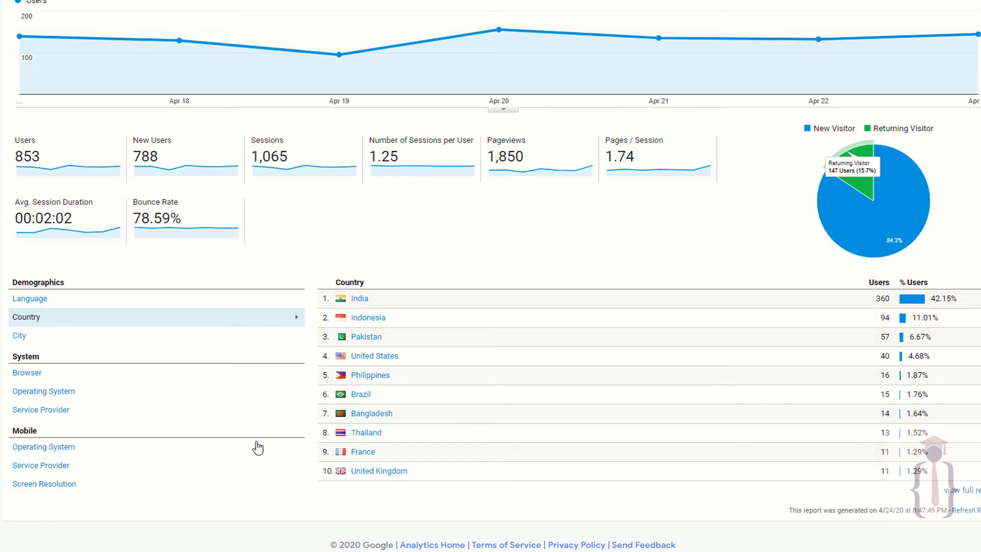
left_click(19, 336)
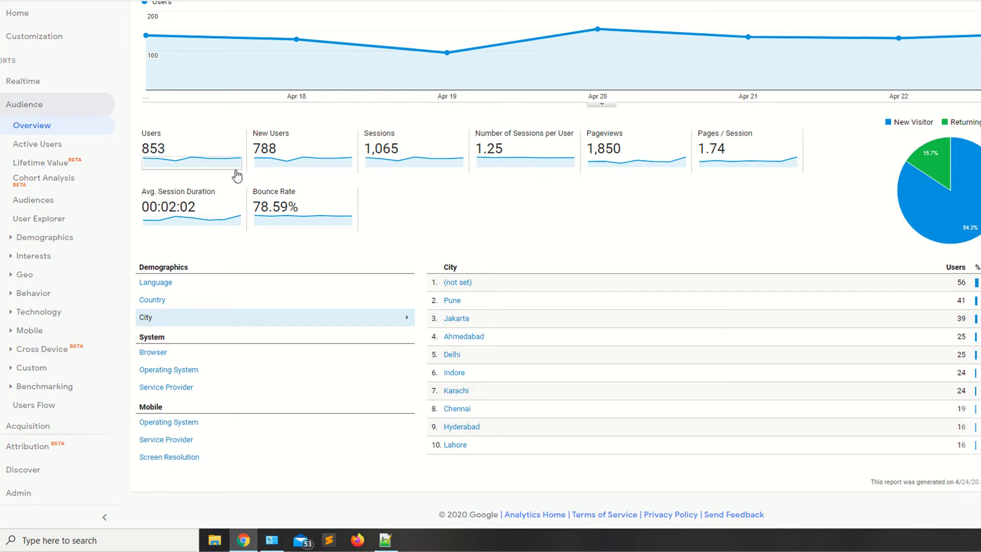
View the Active Users report and return to the key metrics of the Audience Overview.
left_click(32, 148)
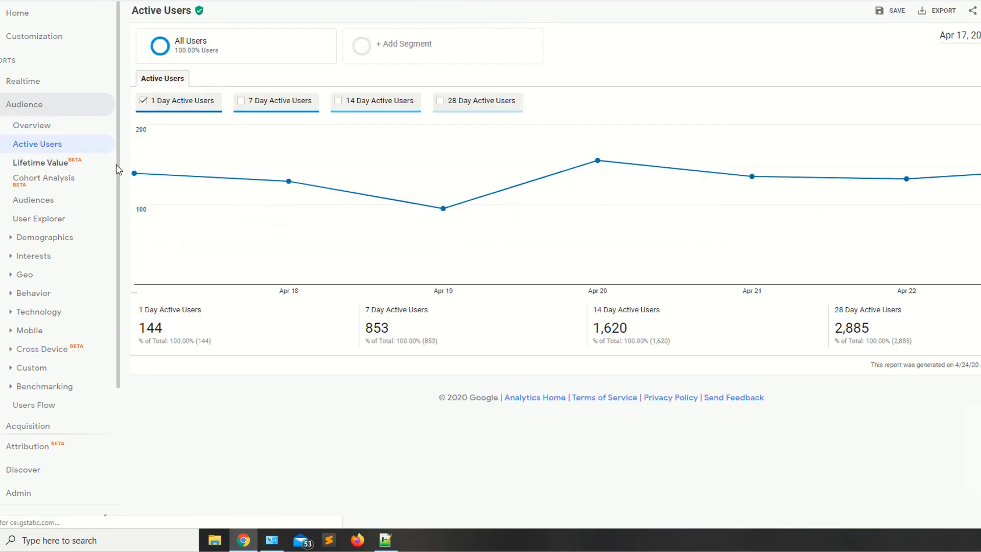
left_click(32, 125)
scroll(612, 233, "down", 3)
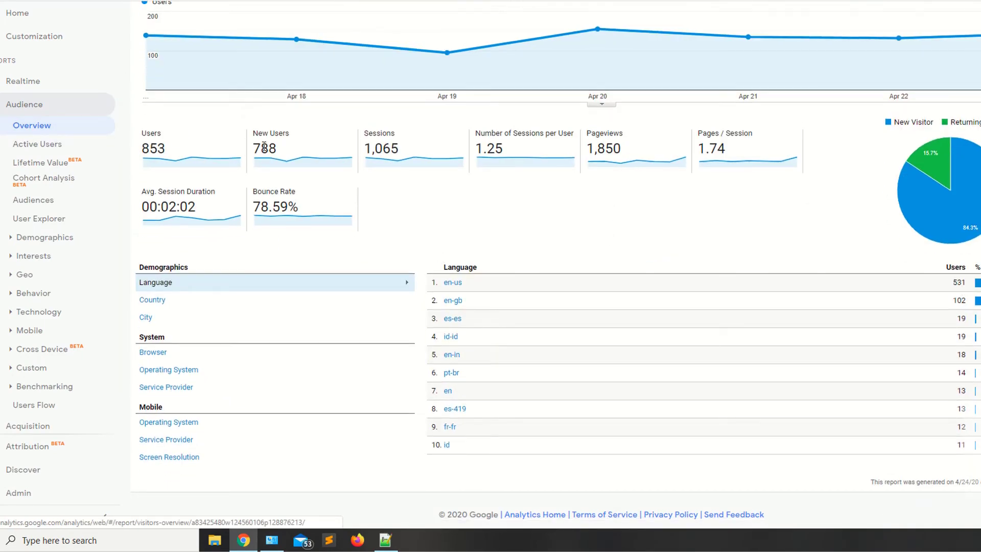
mouse_move(155, 137)
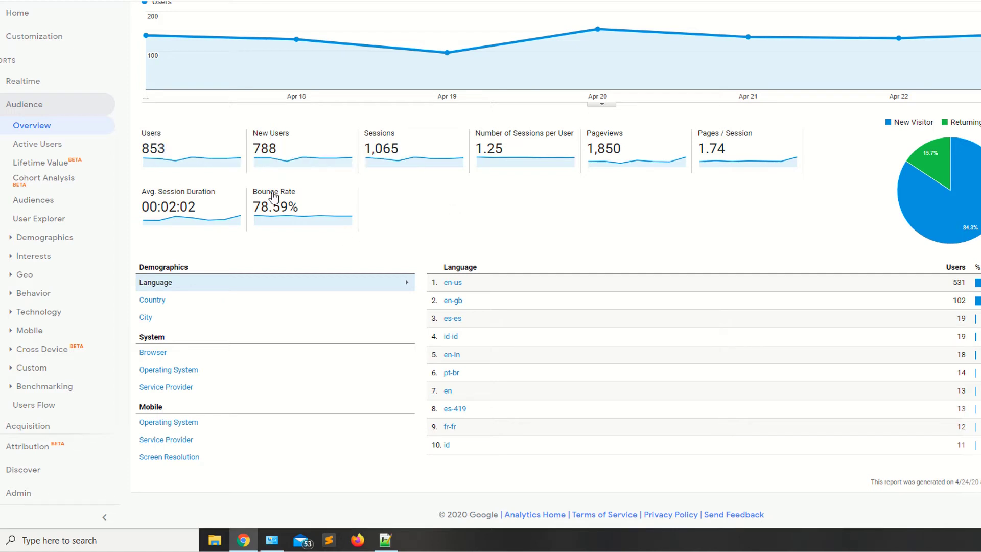
Browse the Audience reports Active Users, Lifetime Value, Cohort Analysis and Audiences in turn.
left_click(82, 143)
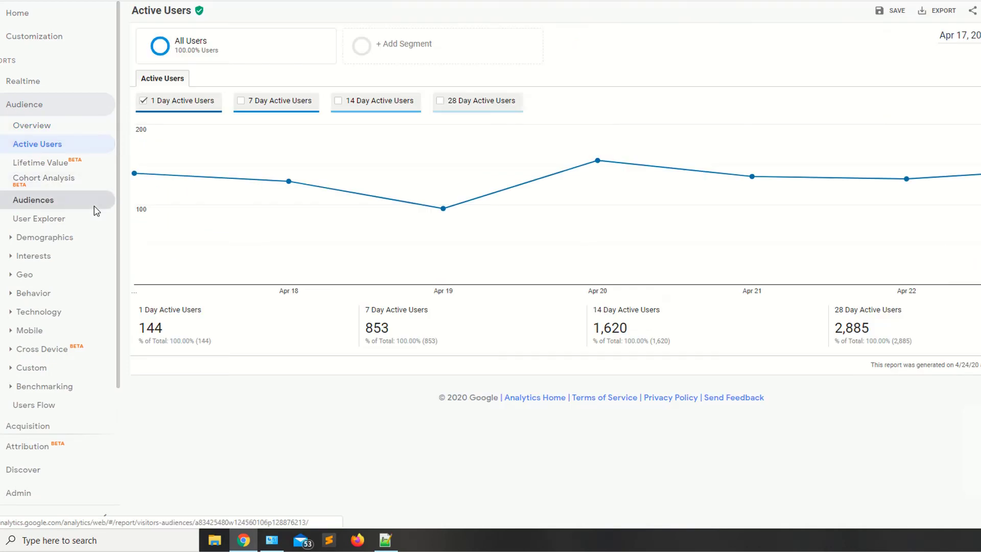
left_click(23, 161)
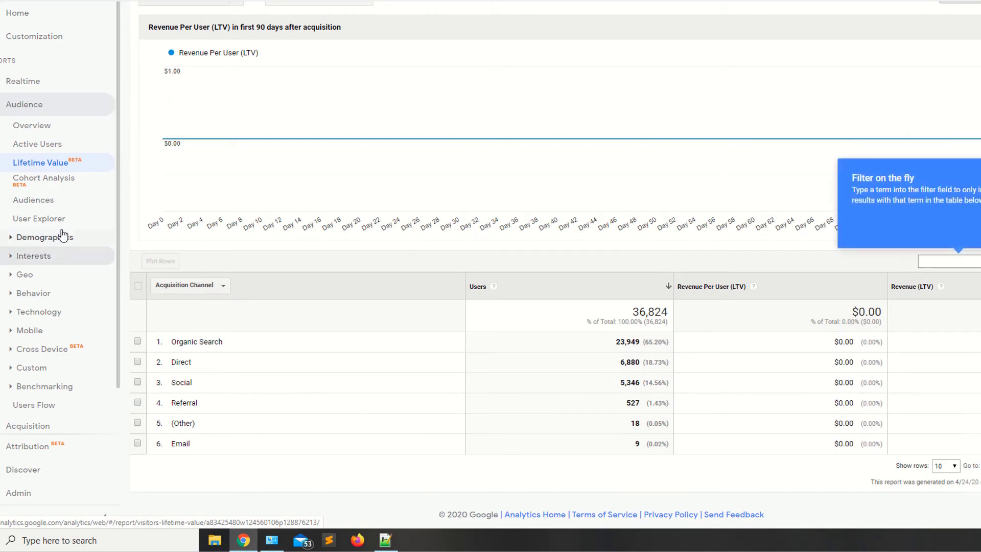
left_click(39, 181)
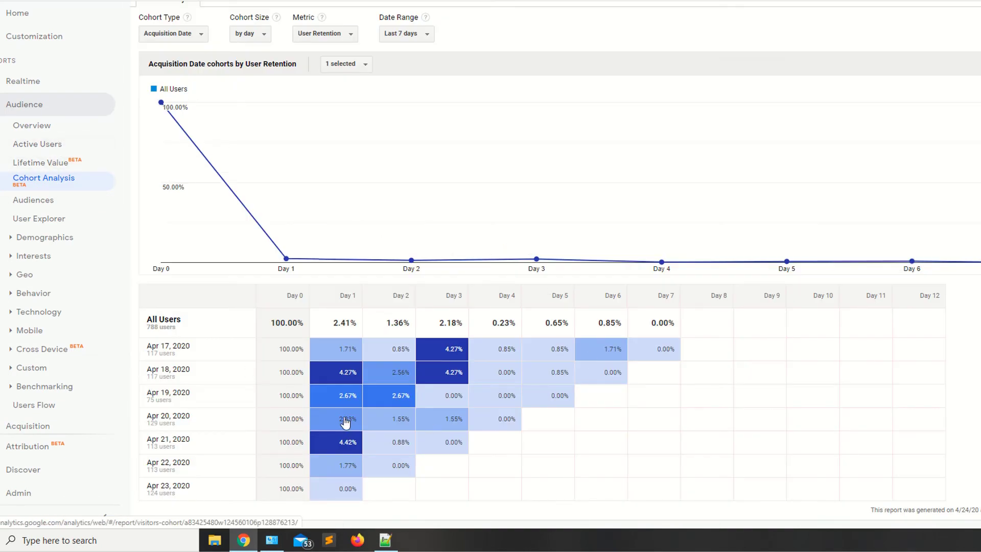
left_click(30, 201)
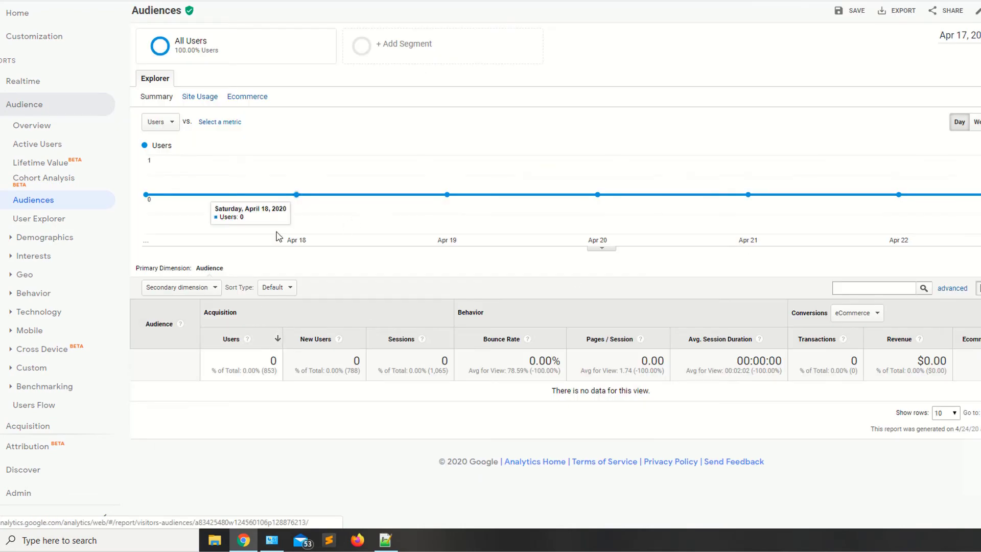
Reopen the Active Users report and inspect its date range options, leaving the range selection without applying it.
left_click(34, 144)
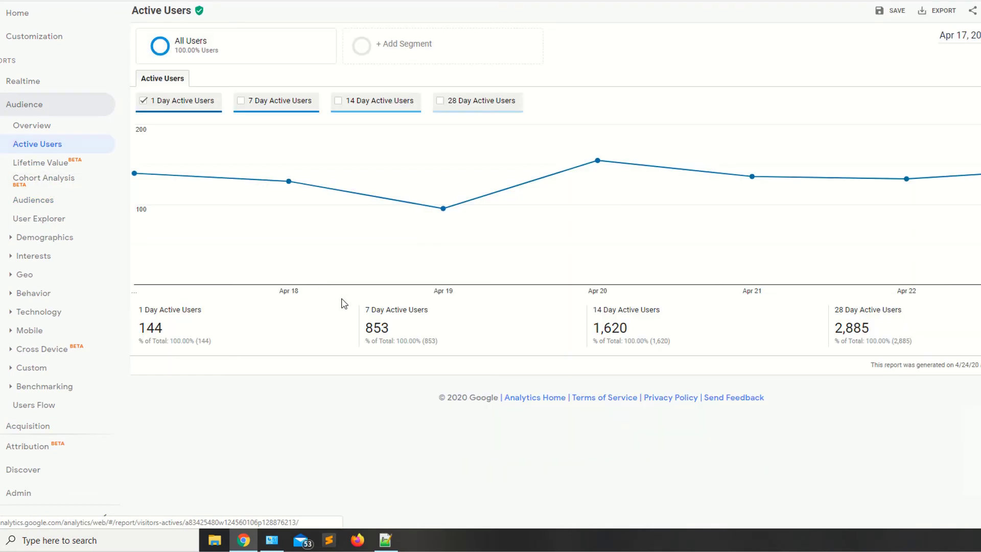
left_click(977, 37)
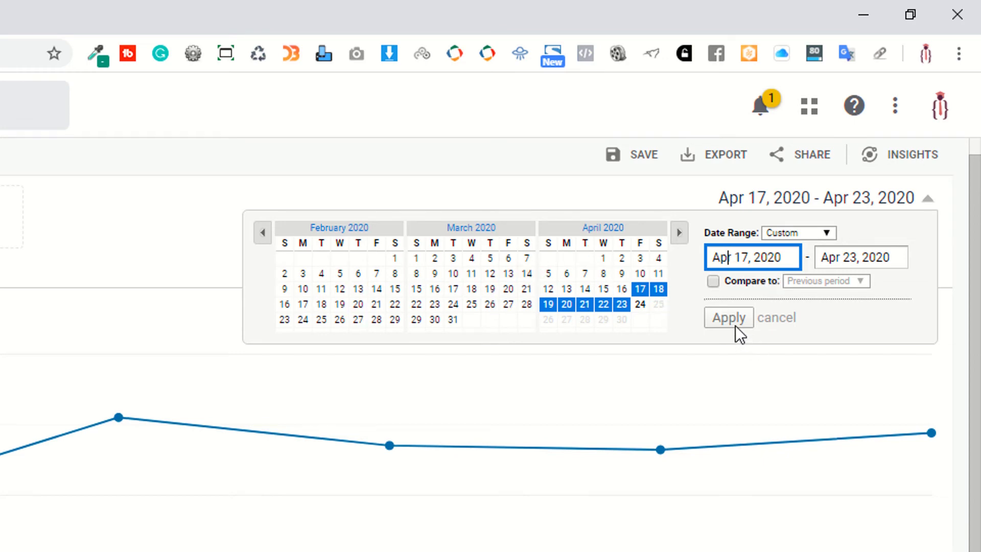
left_click(771, 328)
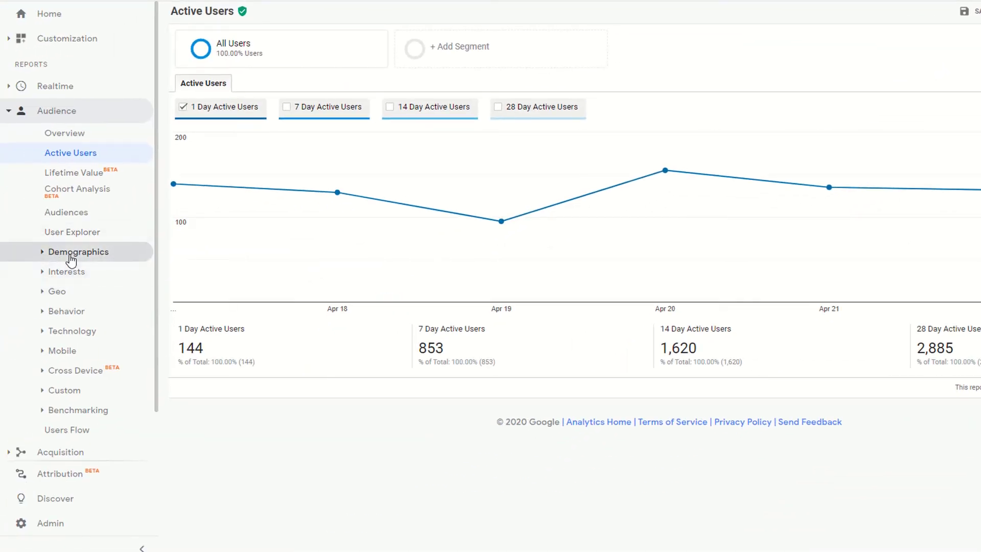
Examine the Geo Language report's table of users by language, with a brief look at the Location report.
left_click(60, 291)
left_click(73, 314)
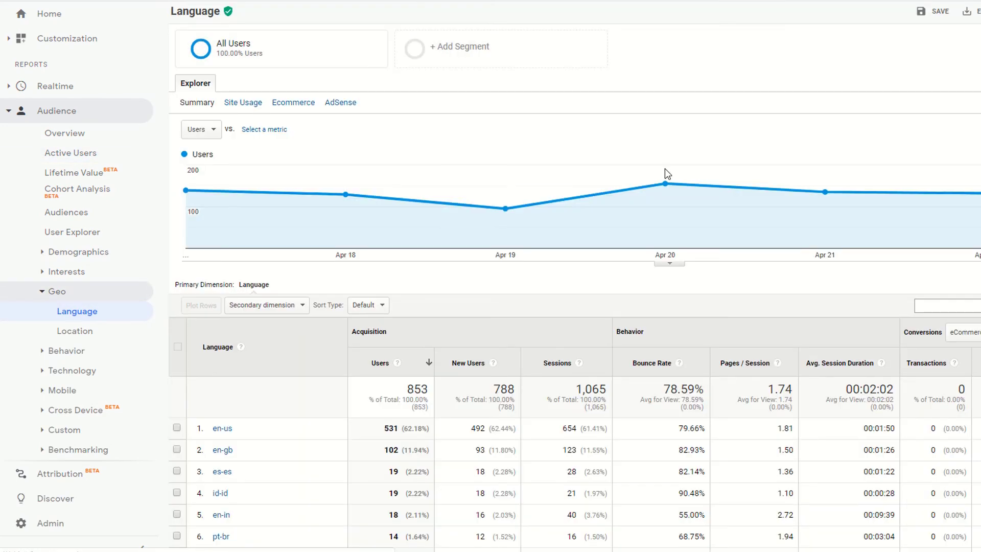
scroll(572, 194, "down", 3)
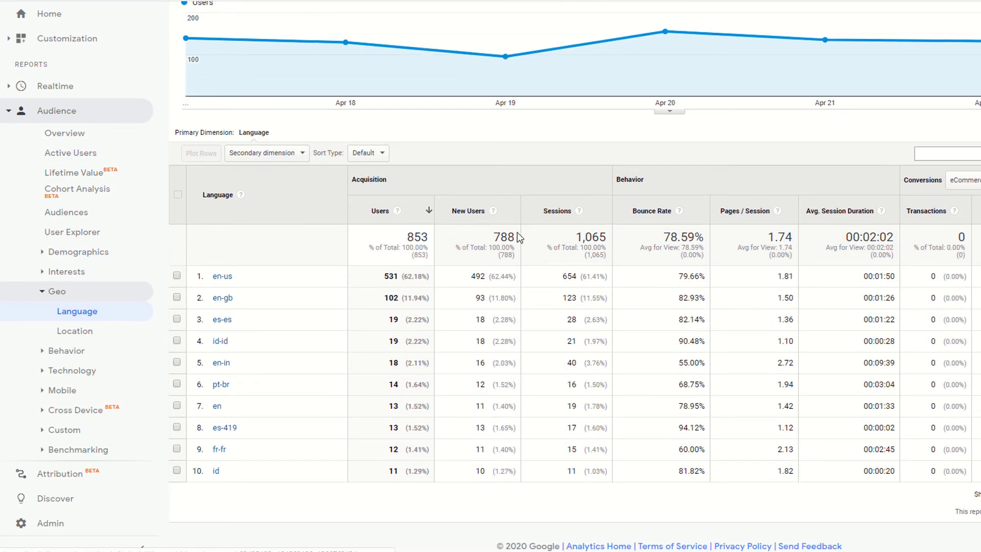
left_click(77, 331)
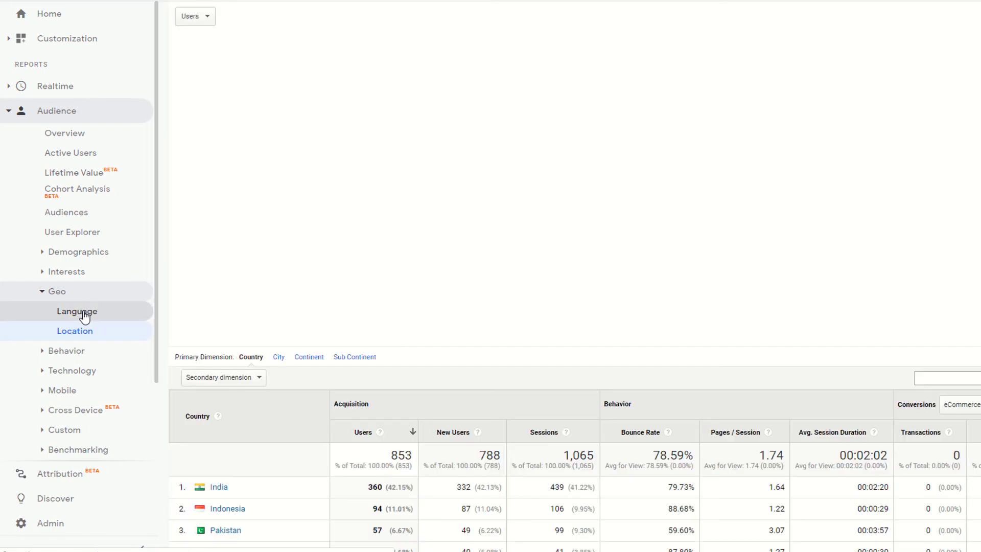
left_click(84, 317)
scroll(305, 378, "down", 2)
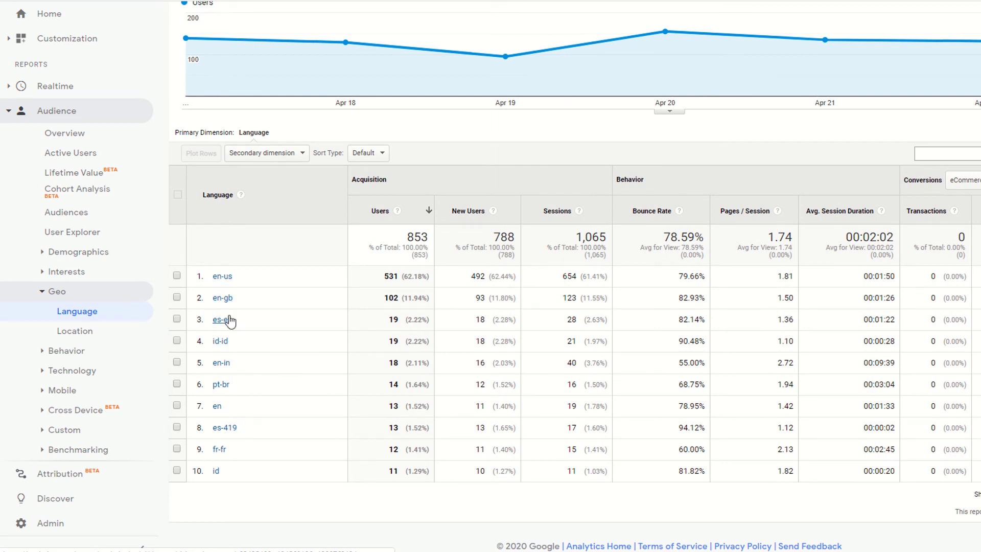
Examine the Geo Location report's world map, including India's user figure, and the table of users by country.
left_click(73, 333)
scroll(384, 305, "down", 4)
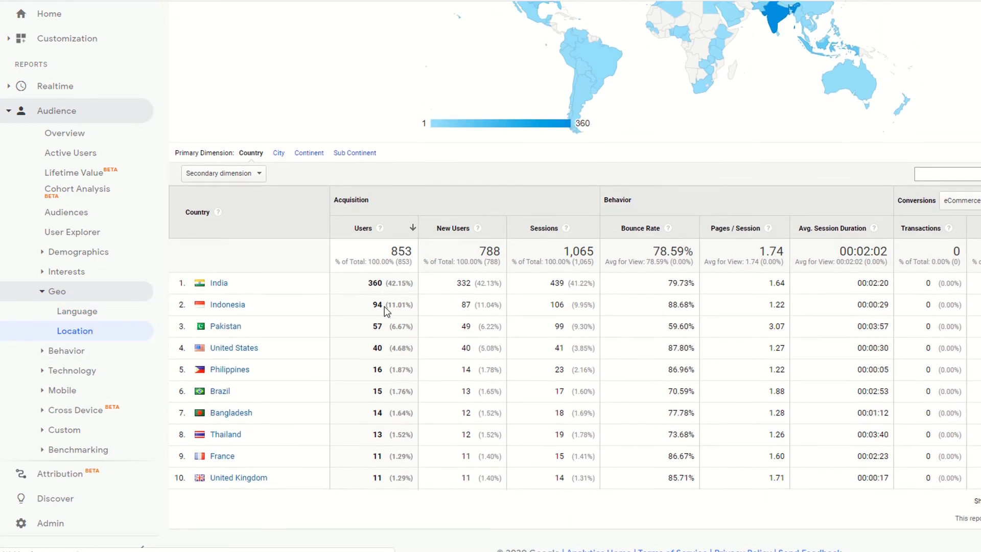
scroll(306, 369, "up", 4)
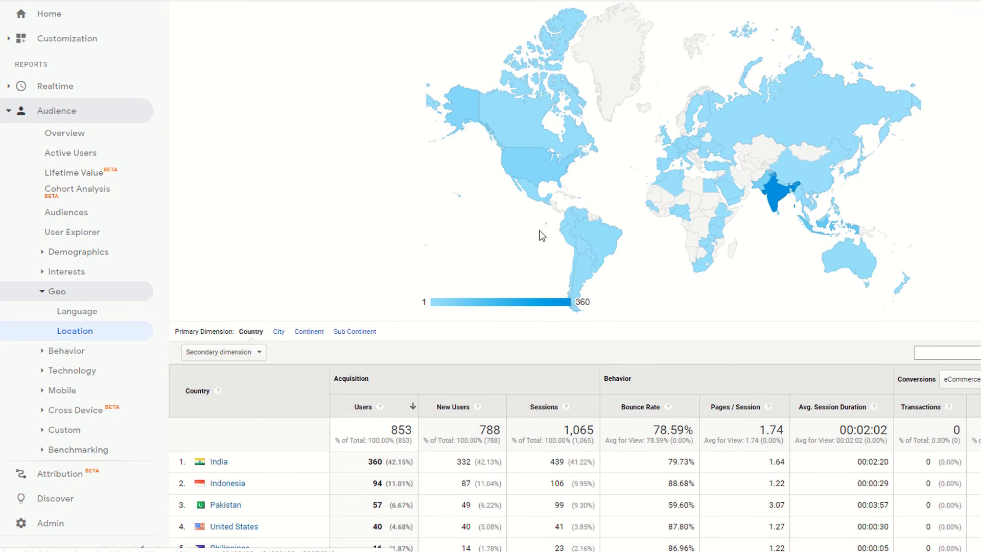
scroll(540, 234, "down", 4)
scroll(541, 236, "up", 3)
scroll(540, 236, "up", 1)
mouse_move(775, 197)
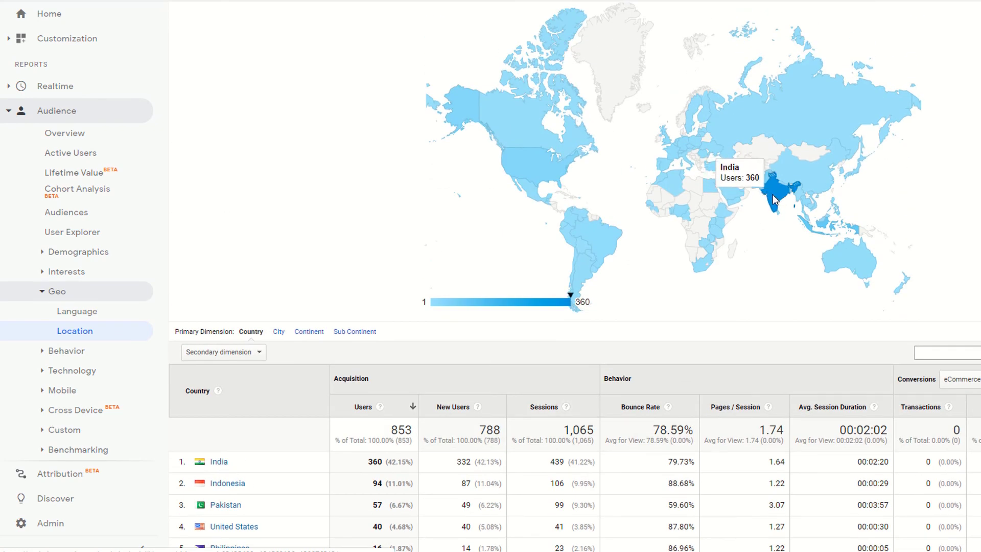
scroll(550, 284, "down", 4)
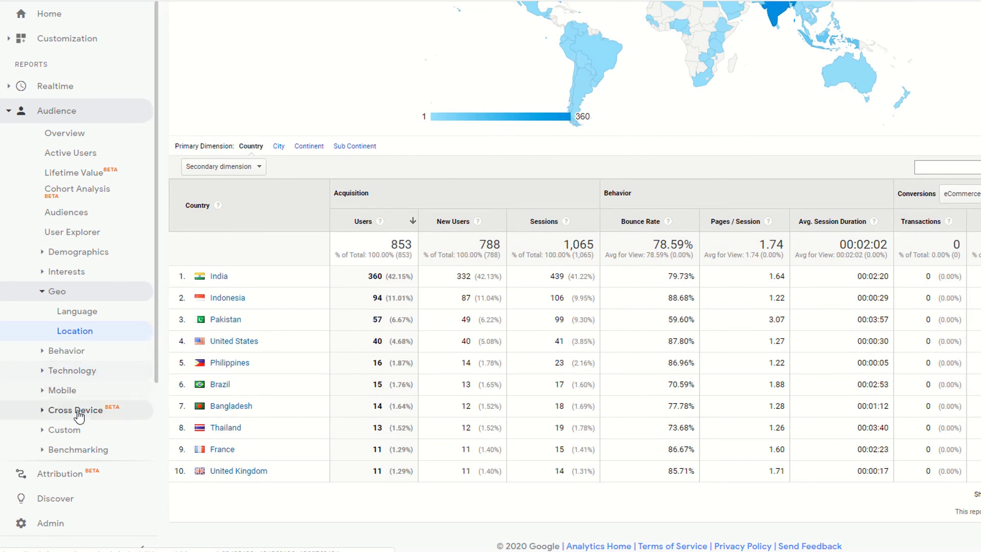
Open the New vs Returning report under Audience Behavior and compare the user figures for both visitor types.
left_click(66, 352)
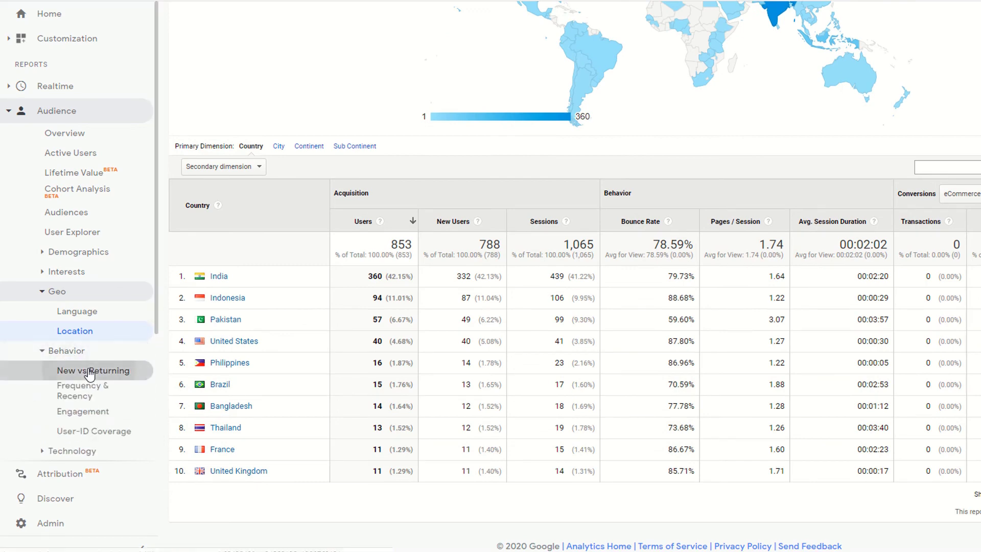
left_click(95, 373)
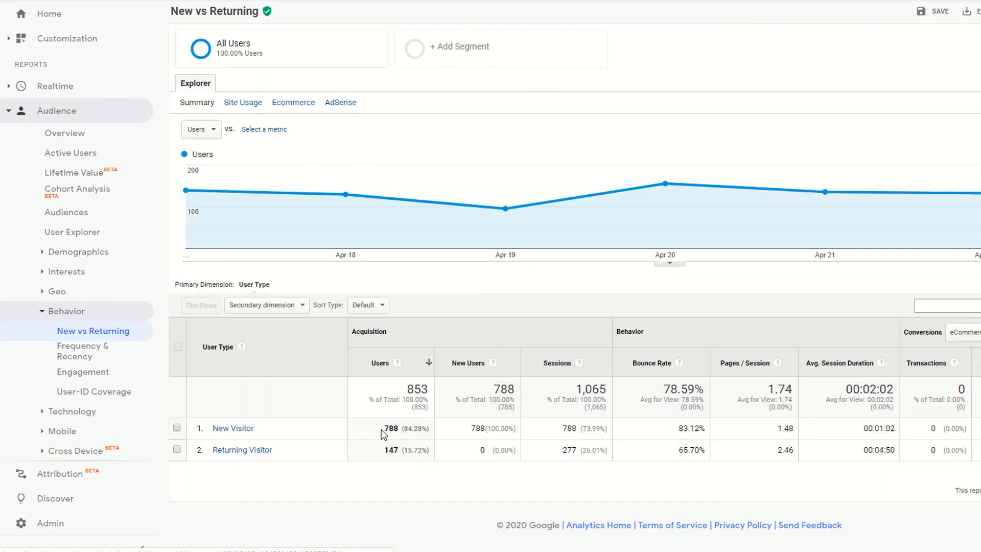
left_click_drag(378, 424, 416, 449)
scroll(55, 333, "down", 3)
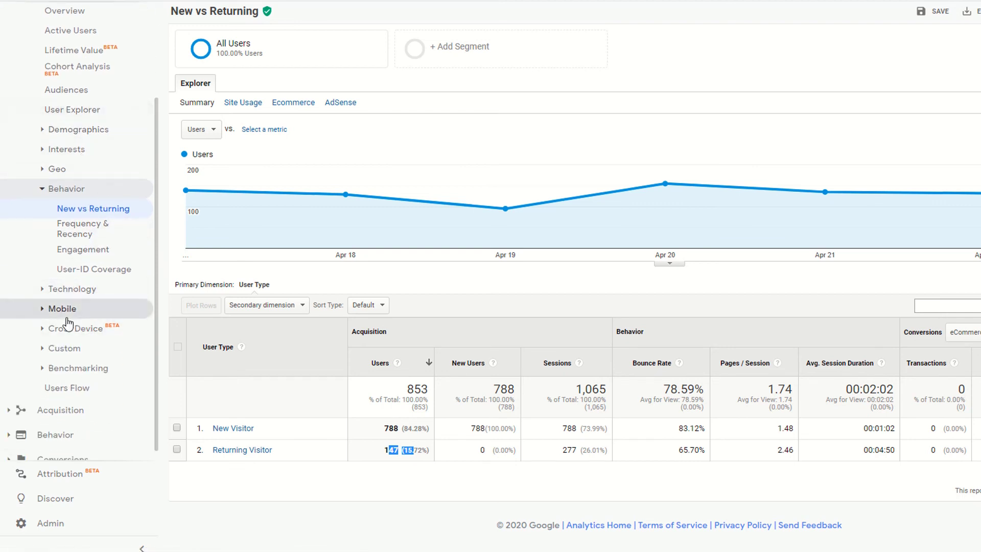
Collapse the Audience Behavior reports and open the Mobile Overview report of users by device category.
left_click(45, 192)
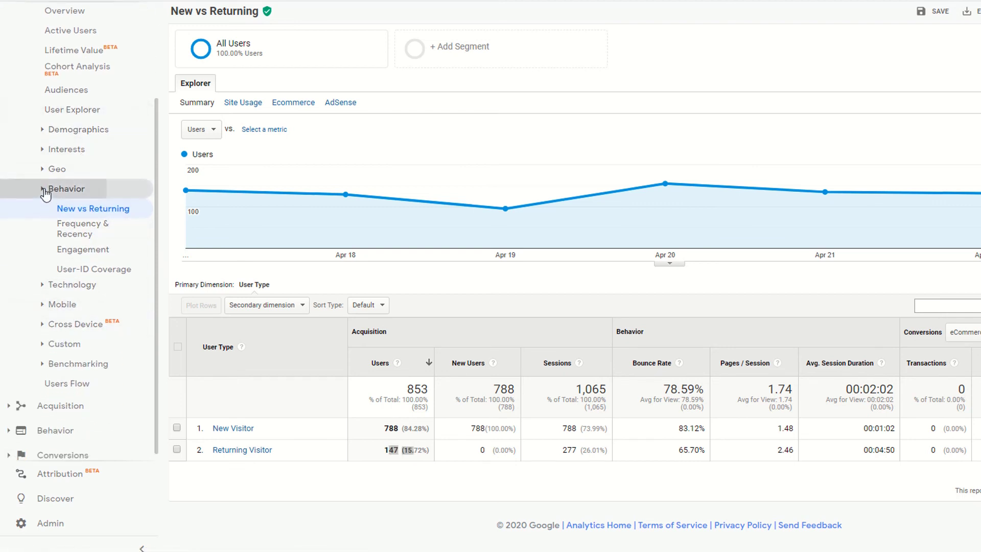
left_click(73, 301)
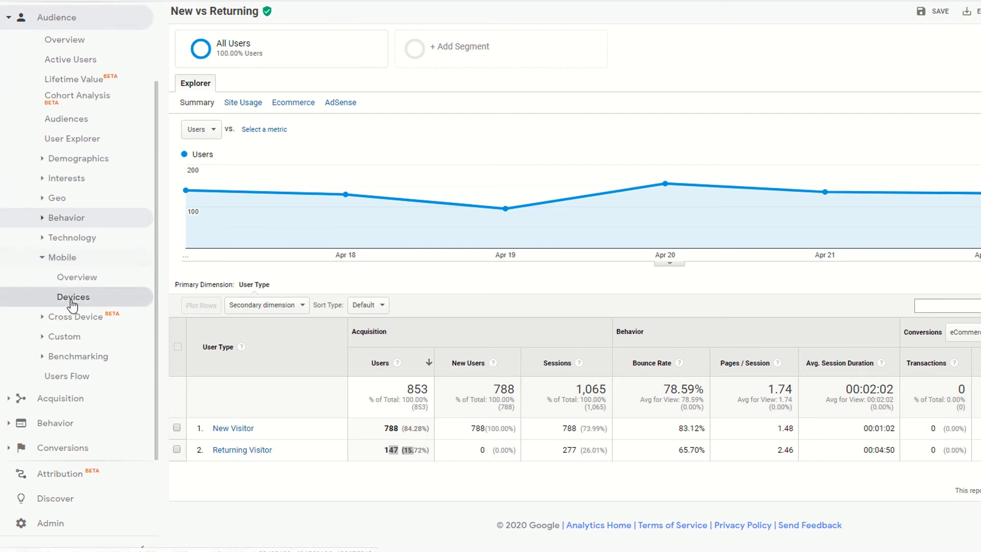
left_click(76, 277)
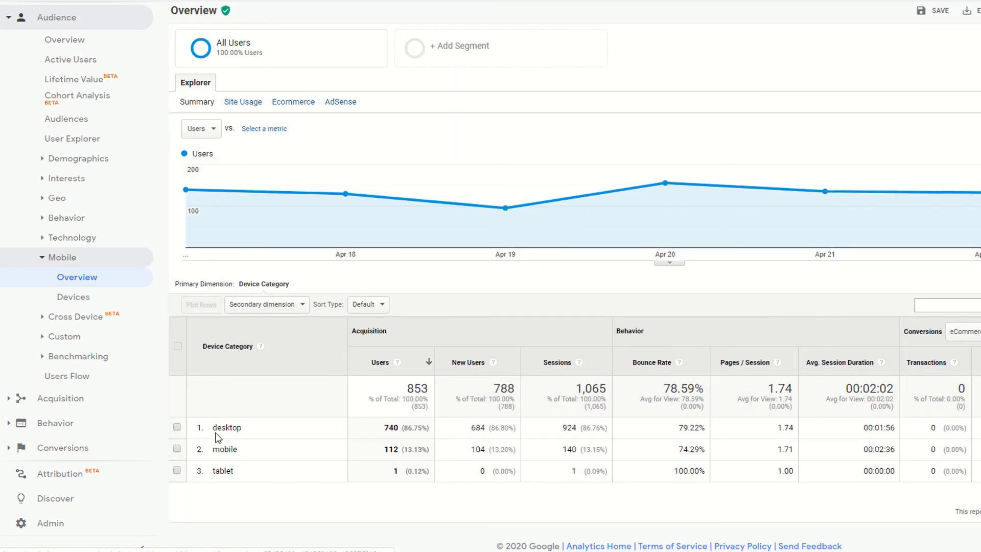
Examine the user figures for the desktop and mobile device categories plus the tablet row, and collapse the Mobile reports group.
left_click_drag(215, 430, 250, 430)
left_click(407, 448)
left_click_drag(384, 429, 399, 429)
left_click(412, 422)
left_click_drag(383, 449, 425, 450)
left_click(412, 459)
left_click(402, 457)
left_click_drag(219, 449, 239, 450)
mouse_move(702, 193)
left_click(271, 492)
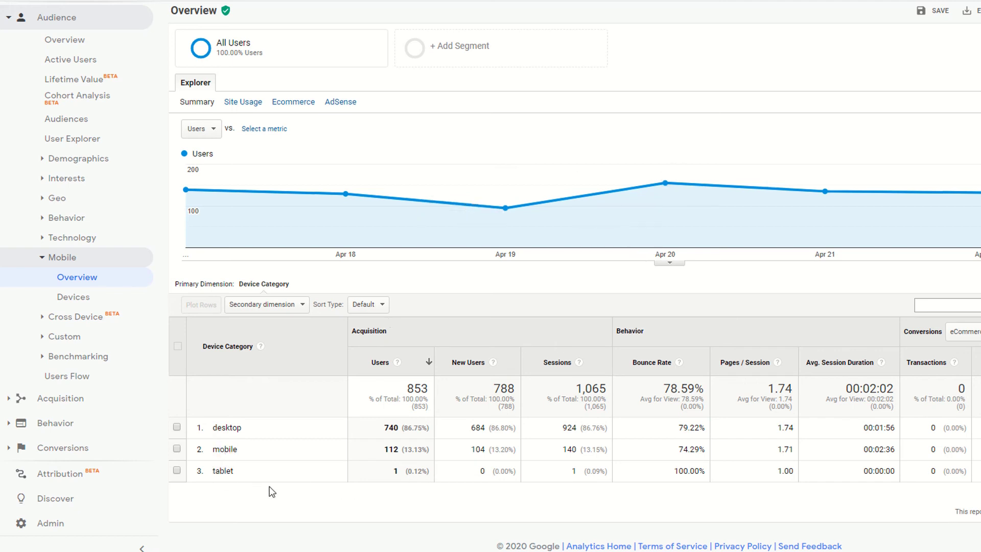
double_click(218, 471)
left_click(367, 482)
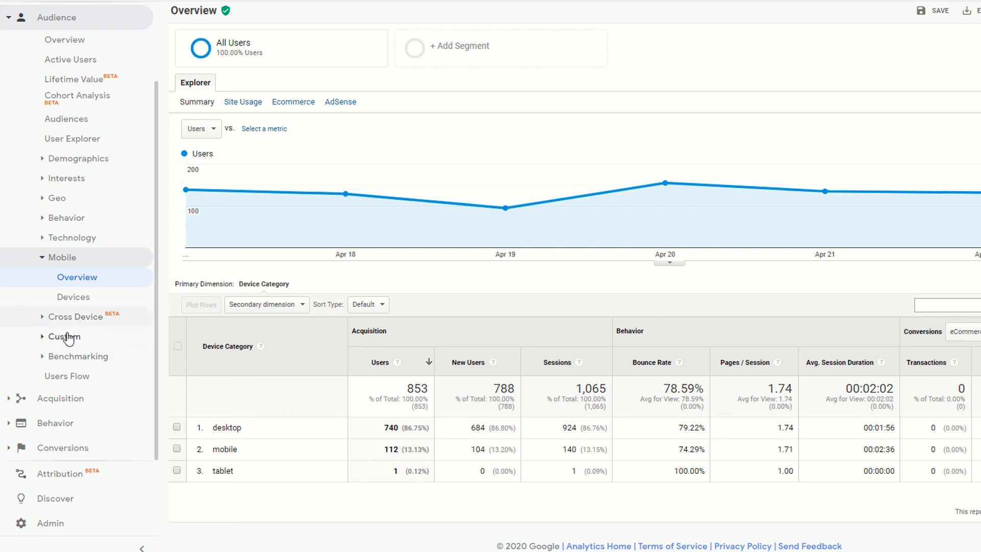
left_click(43, 258)
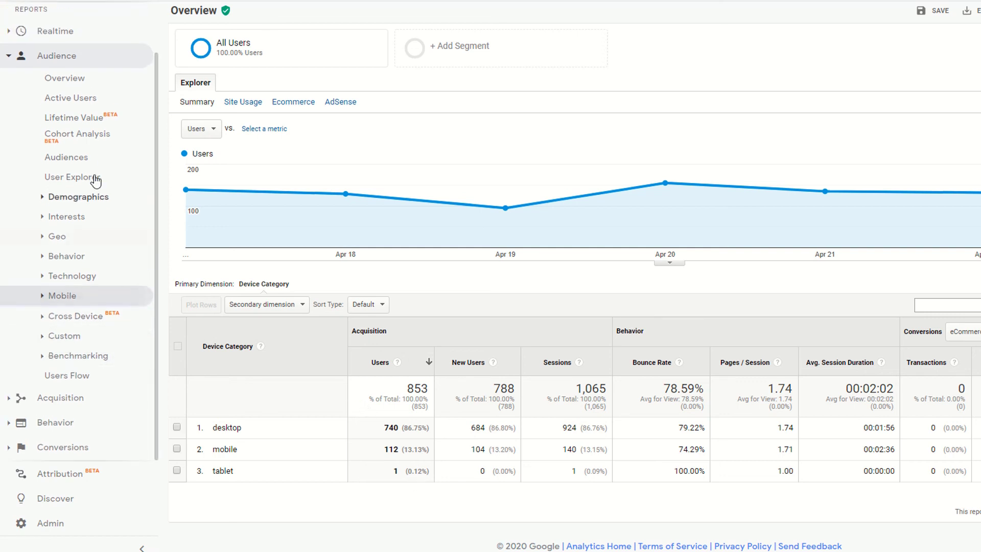